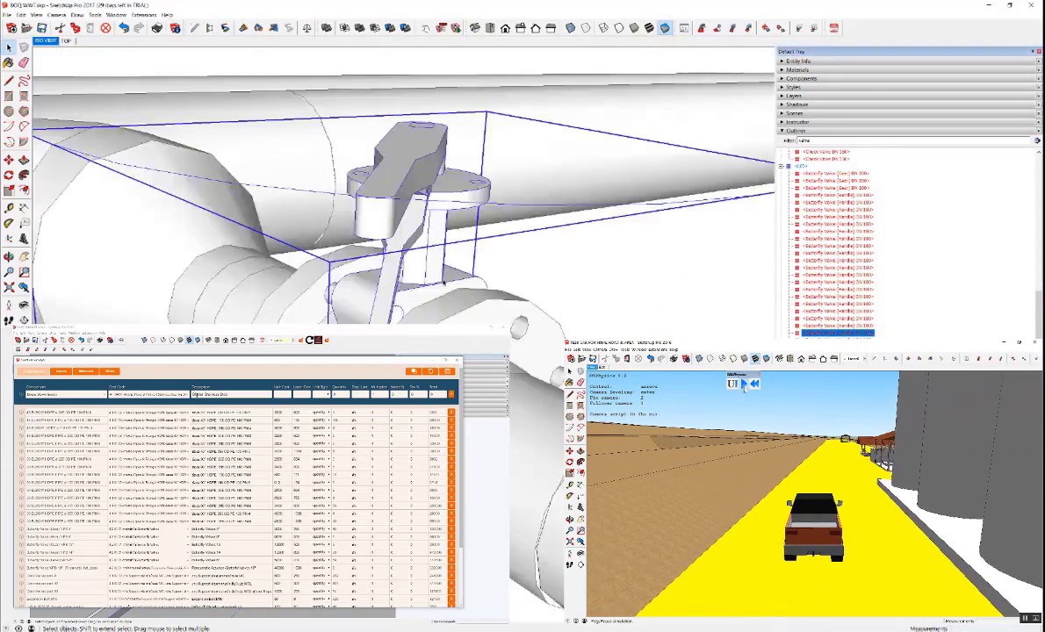
Orbit out so the selected butterfly valve sits in view on the pipe run.
{"action": "middle_click_drag", "start_coordinate": [446, 282], "coordinate": [343, 290]}
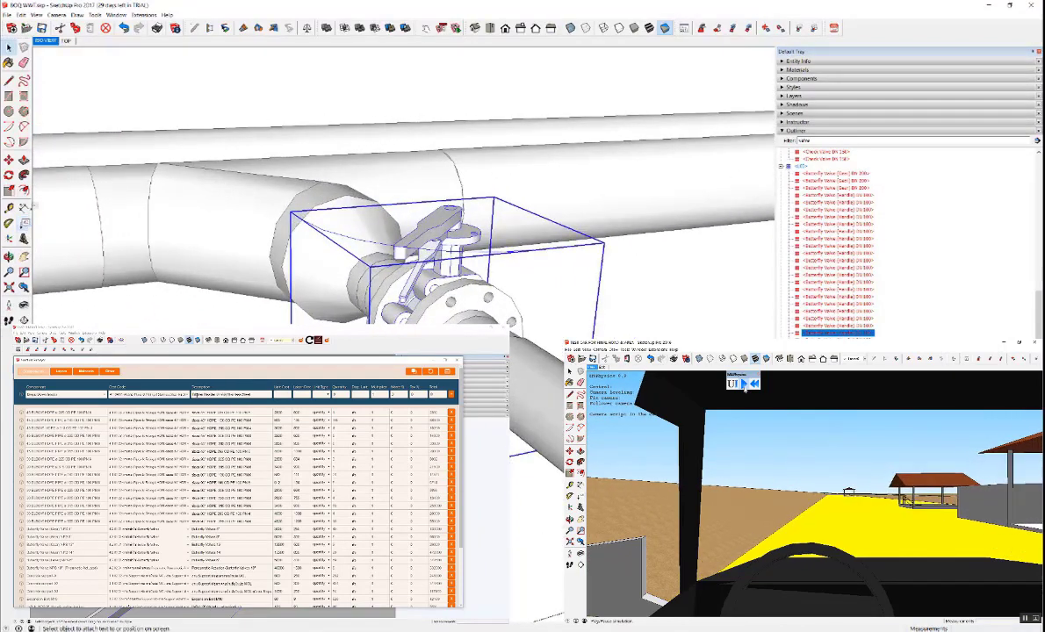
Label the valve flange 'HDPE d 125 OD PE 100 PN 8' and the handle 'ABZ_Handle_2-6in', then erase both.
{"action": "left_click", "coordinate": [487, 286]}
{"action": "left_click", "coordinate": [535, 277]}
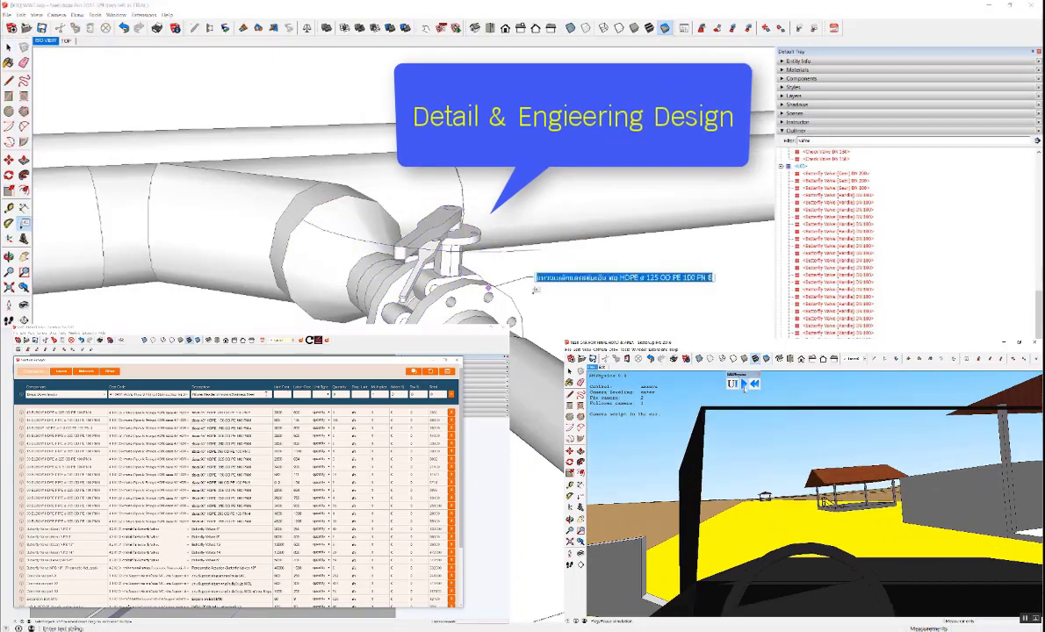
{"action": "left_click", "coordinate": [517, 393]}
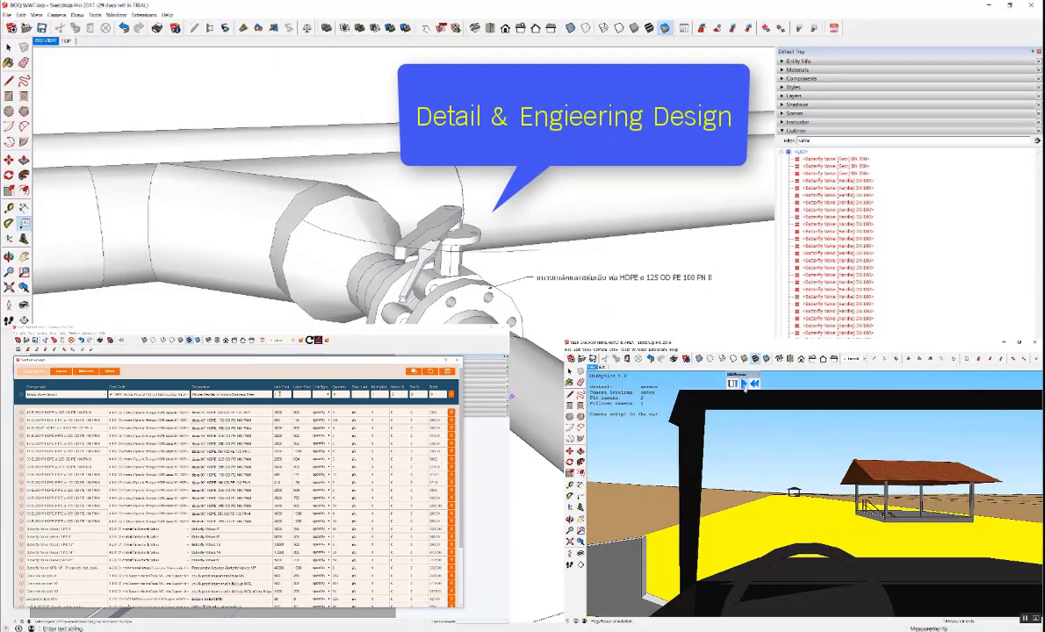
{"action": "left_click", "coordinate": [428, 229]}
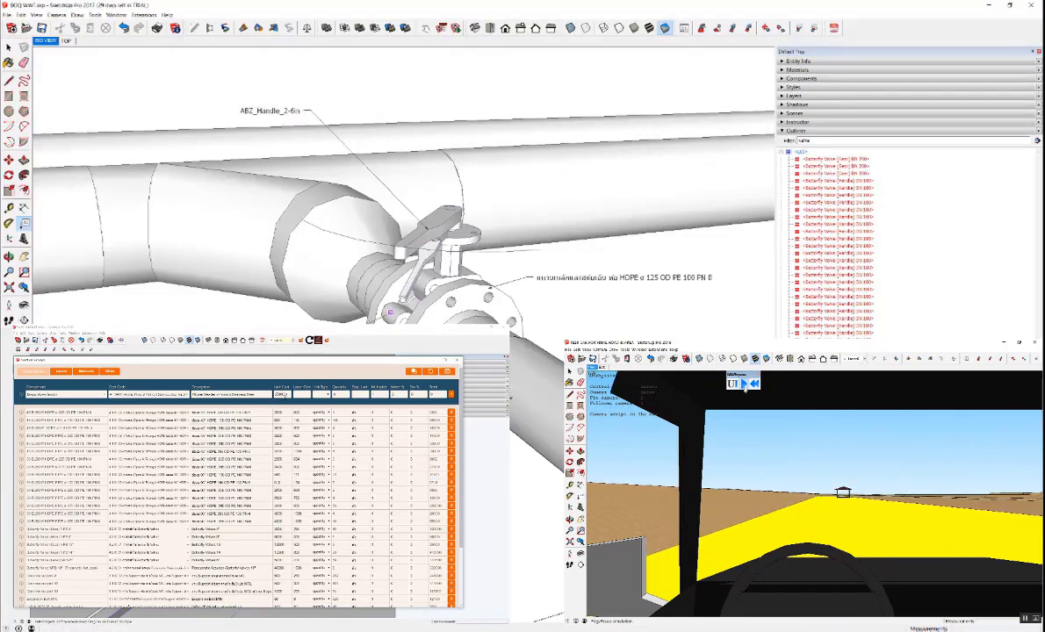
{"action": "key", "text": "e"}
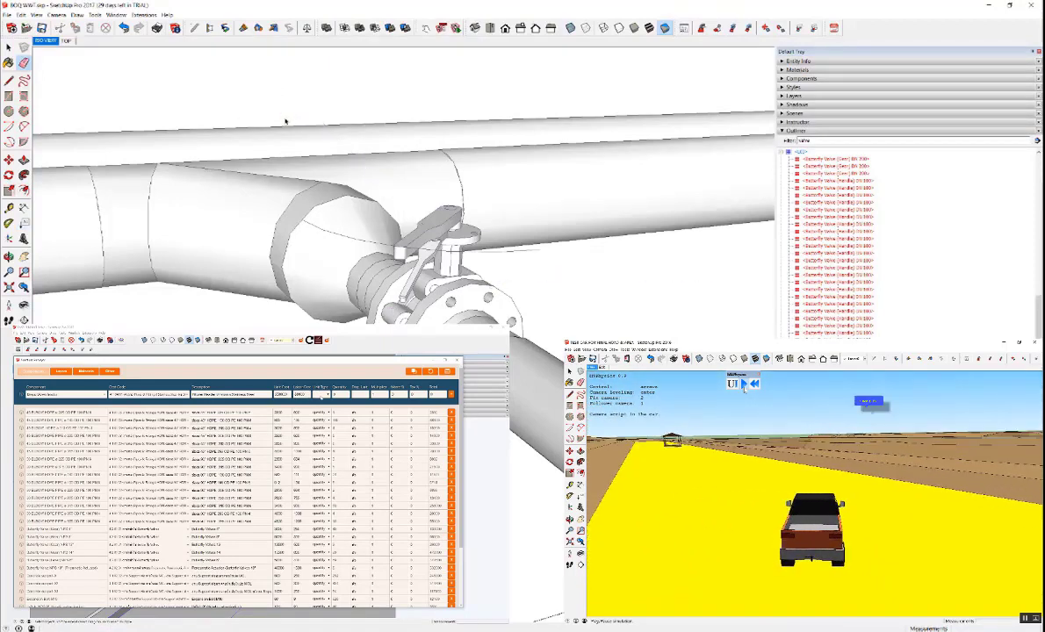
Collapse the Outliner and expand the Layers panel in the Default Tray.
{"action": "key", "text": "space"}
{"action": "scroll", "coordinate": [457, 255], "scroll_direction": "down", "scroll_amount": 4}
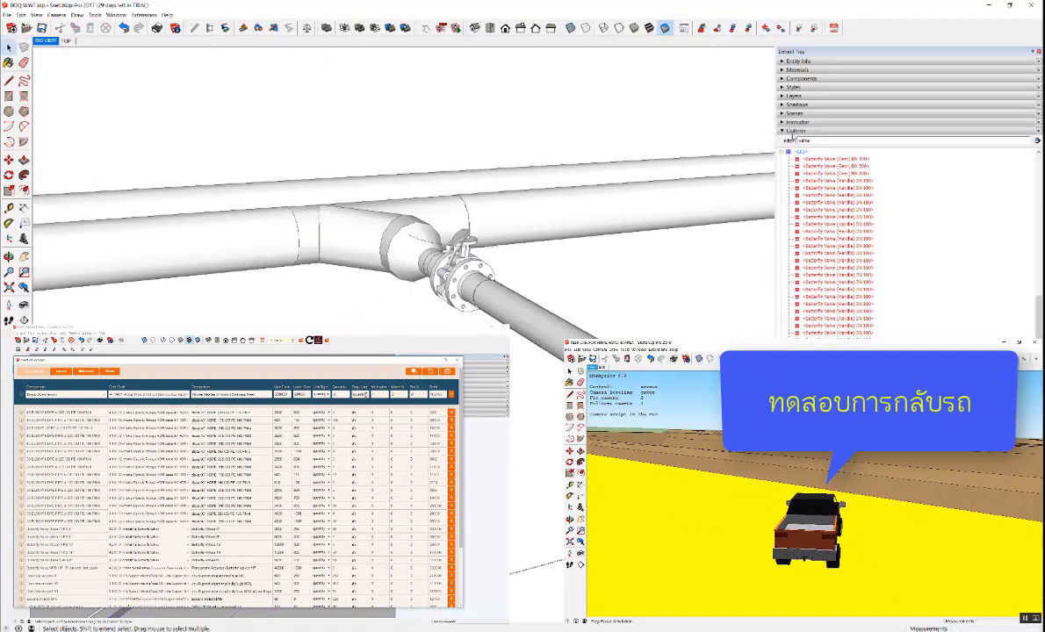
{"action": "left_click", "coordinate": [794, 132]}
{"action": "left_click", "coordinate": [794, 96]}
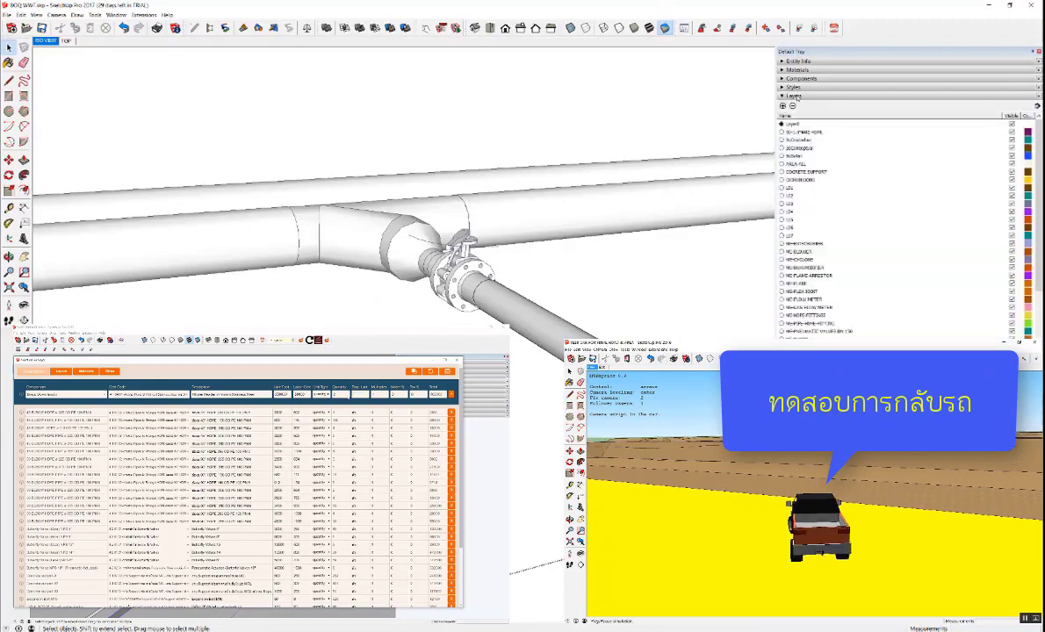
Zoom out and orbit until the whole plant with its silos is visible.
{"action": "scroll", "coordinate": [624, 192], "scroll_direction": "down", "scroll_amount": 2}
{"action": "scroll", "coordinate": [623, 193], "scroll_direction": "down", "scroll_amount": 2}
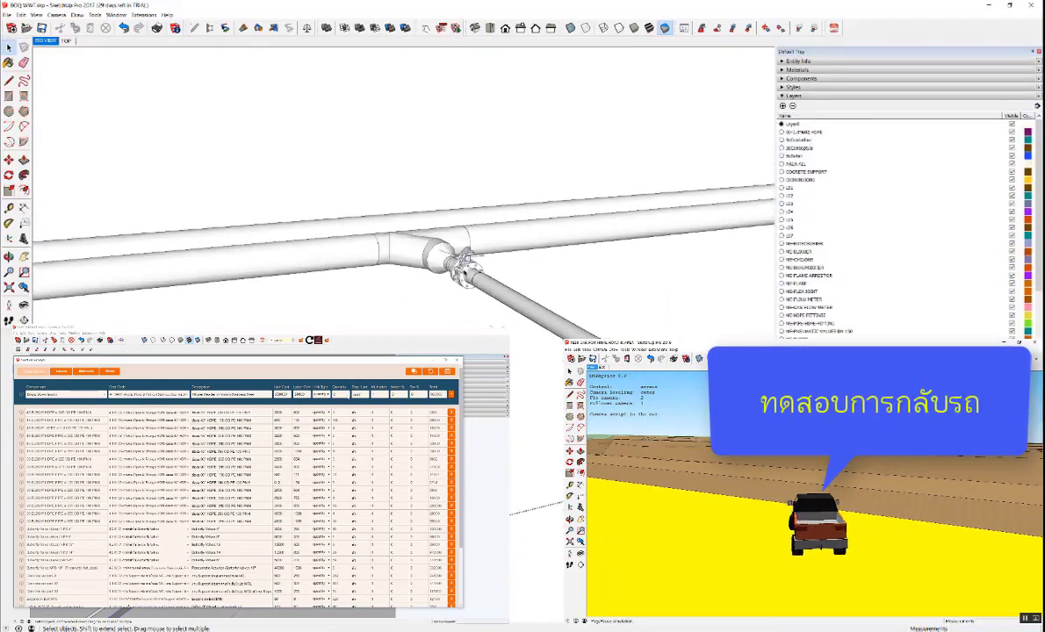
{"action": "scroll", "coordinate": [623, 192], "scroll_direction": "down", "scroll_amount": 3}
{"action": "scroll", "coordinate": [623, 192], "scroll_direction": "down", "scroll_amount": 3}
{"action": "mouse_move", "coordinate": [623, 192]}
{"action": "middle_mouse_down"}
{"action": "mouse_move", "coordinate": [665, 270]}
{"action": "mouse_move", "coordinate": [511, 281]}
{"action": "middle_mouse_up"}
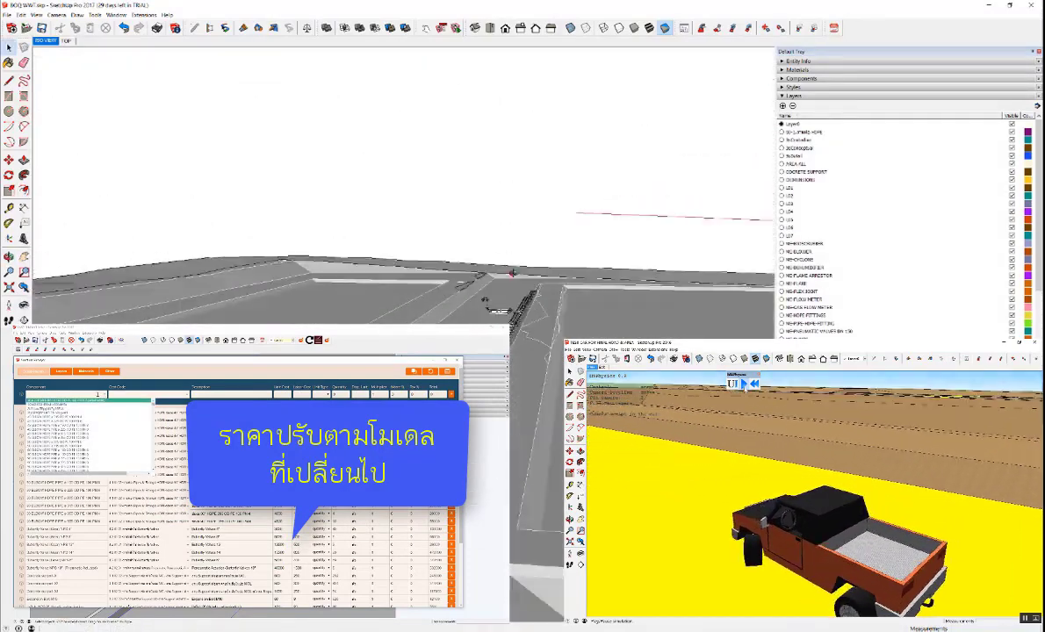
{"action": "scroll", "coordinate": [512, 281], "scroll_direction": "down", "scroll_amount": 2}
{"action": "scroll", "coordinate": [527, 277], "scroll_direction": "down", "scroll_amount": 2}
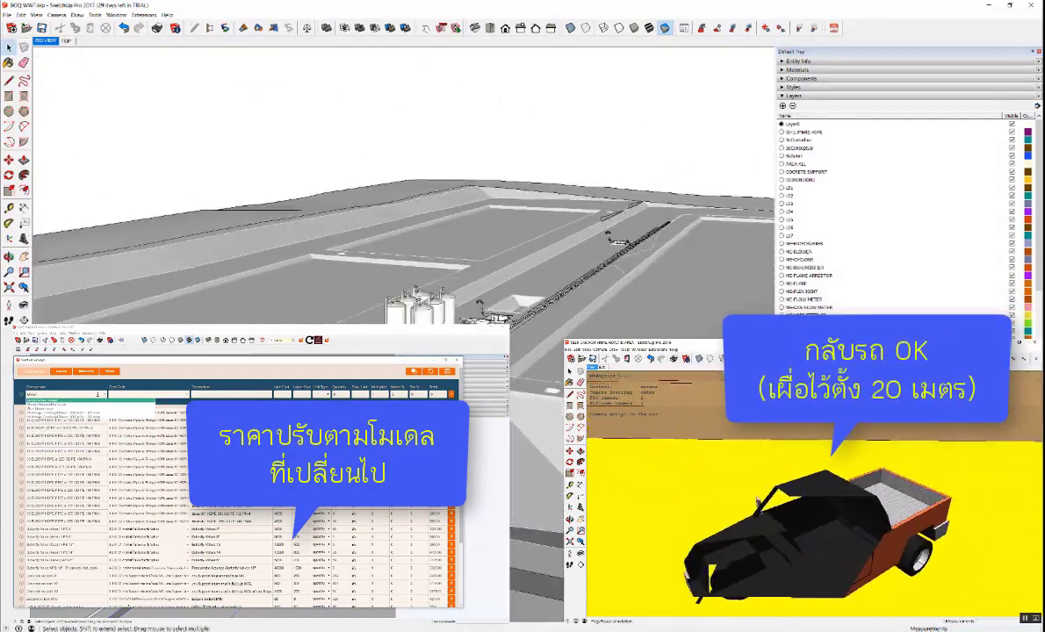
{"action": "scroll", "coordinate": [527, 276], "scroll_direction": "down", "scroll_amount": 2}
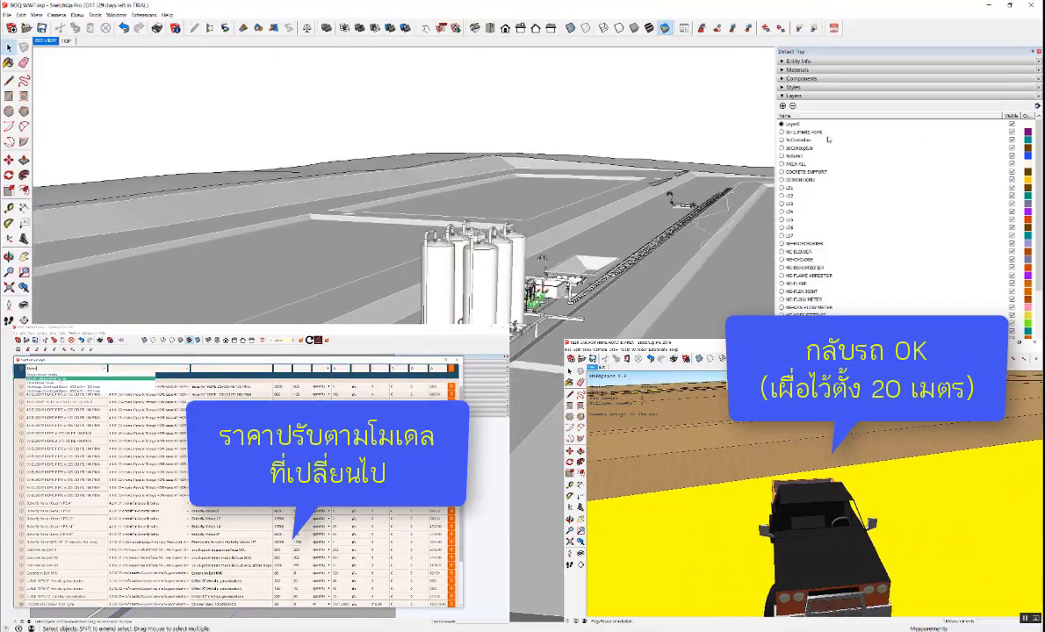
{"action": "scroll", "coordinate": [815, 134], "scroll_direction": "down", "scroll_amount": 5}
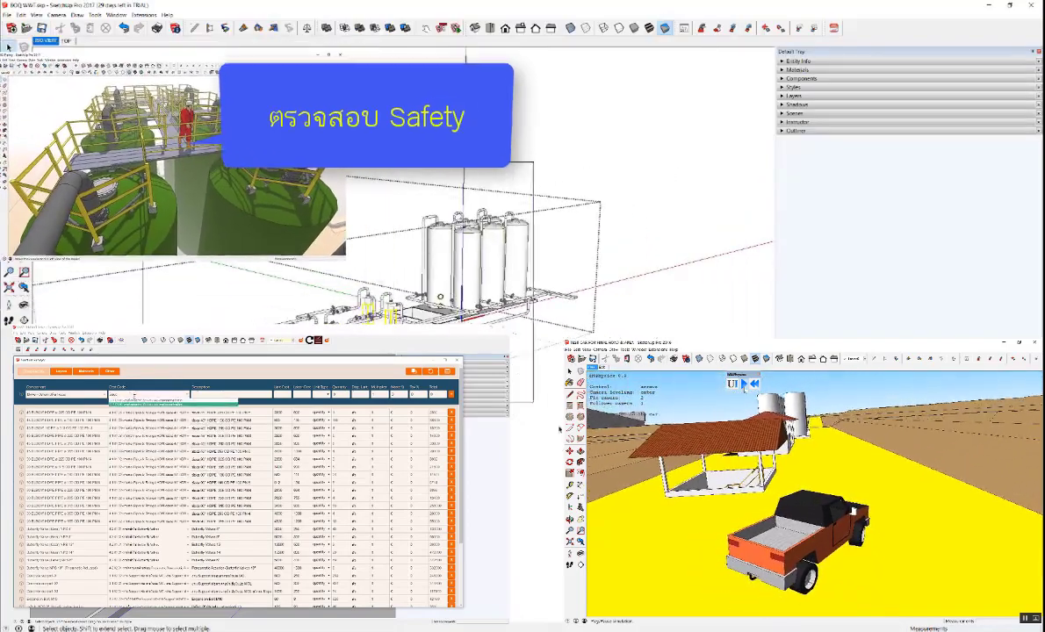
Run the FB Quantifier Cost Detail Report, totalling THB 17,972,366, and sort it by Code.
{"action": "left_click", "coordinate": [305, 28]}
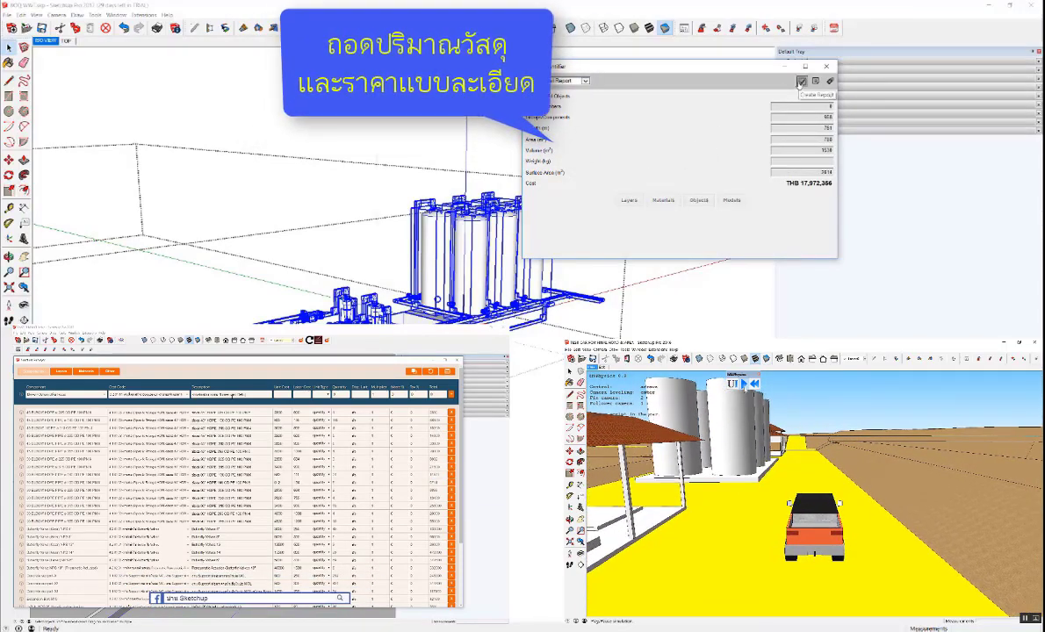
{"action": "left_click", "coordinate": [801, 80]}
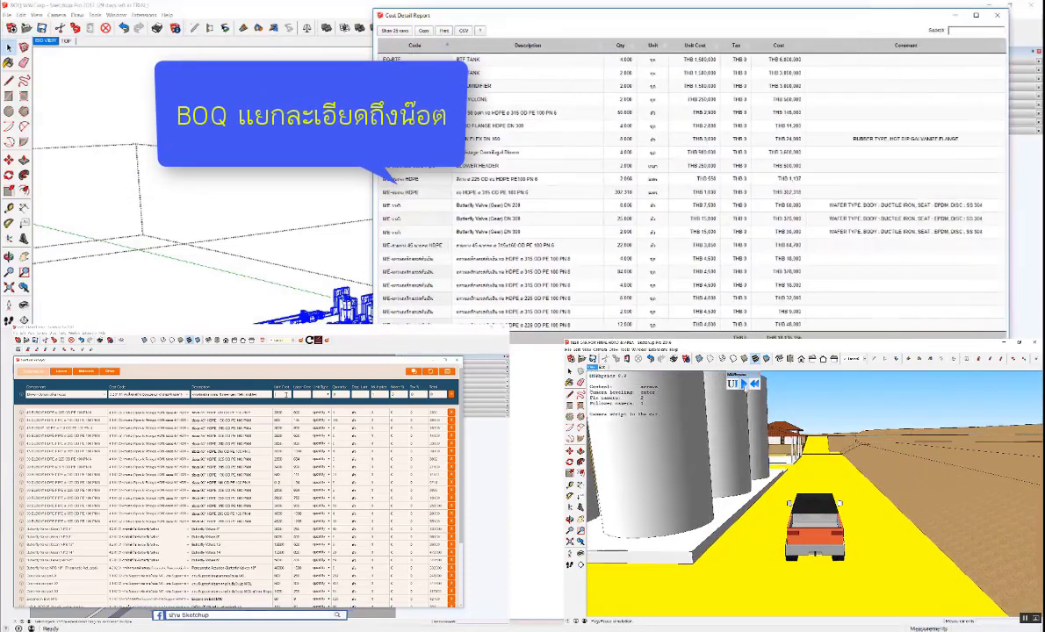
{"action": "left_click", "coordinate": [415, 45]}
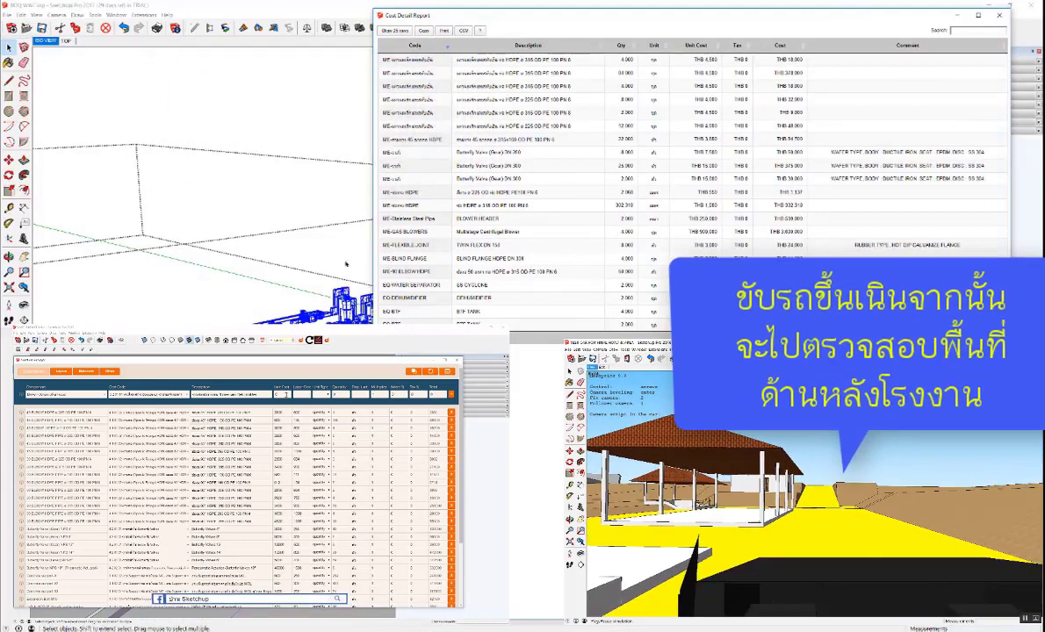
Close the cost report, deselect the plant, and orbit around the pump frame and piping.
{"action": "left_click", "coordinate": [1001, 16]}
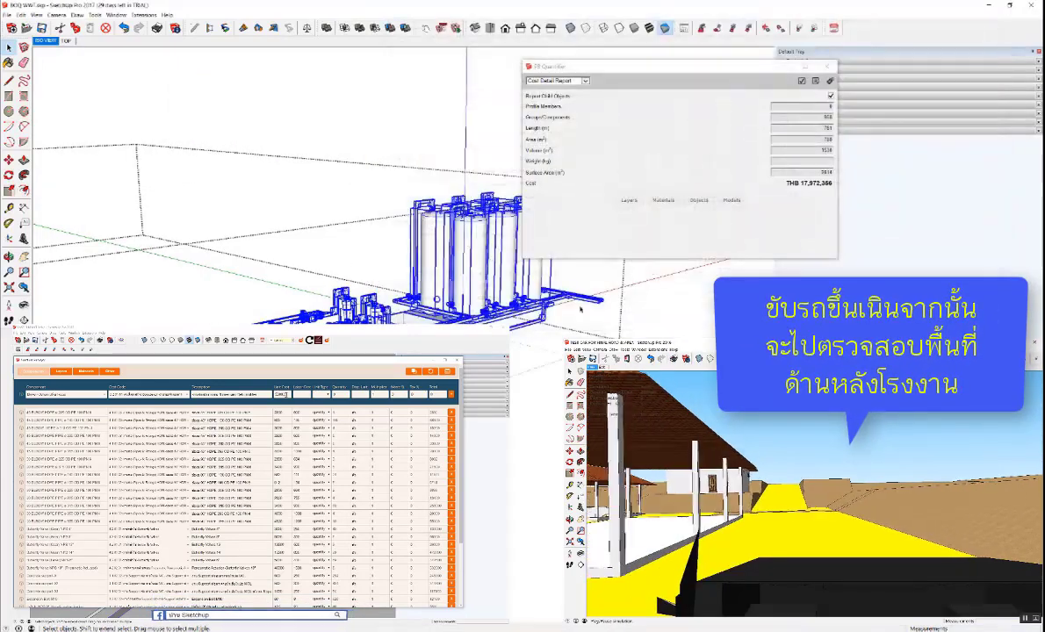
{"action": "left_click", "coordinate": [538, 441]}
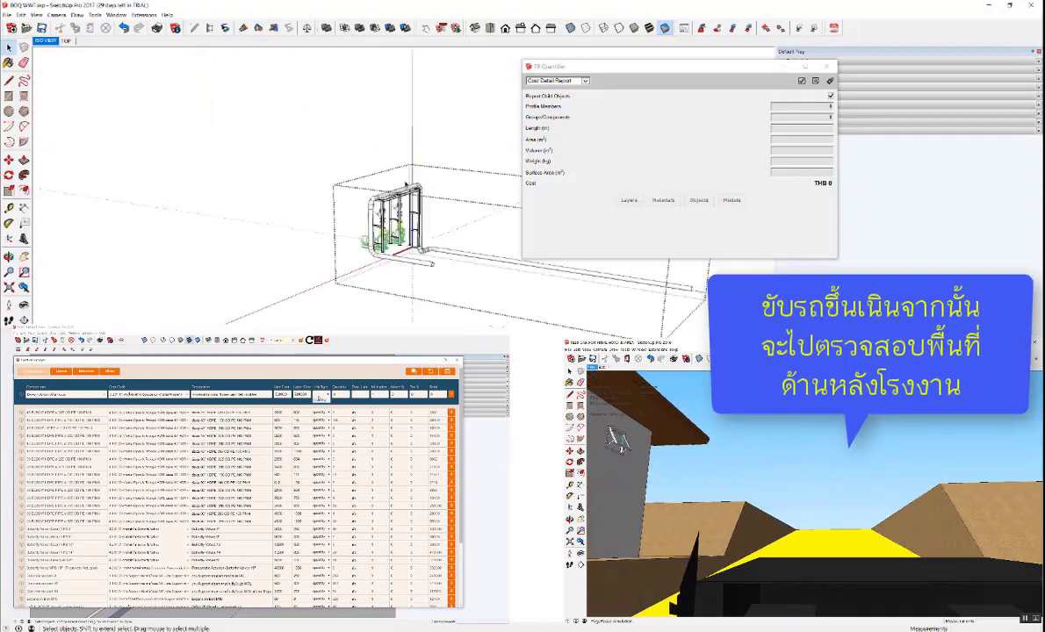
{"action": "mouse_move", "coordinate": [386, 263]}
{"action": "middle_mouse_down"}
{"action": "mouse_move", "coordinate": [392, 291]}
{"action": "mouse_move", "coordinate": [377, 263]}
{"action": "middle_mouse_up"}
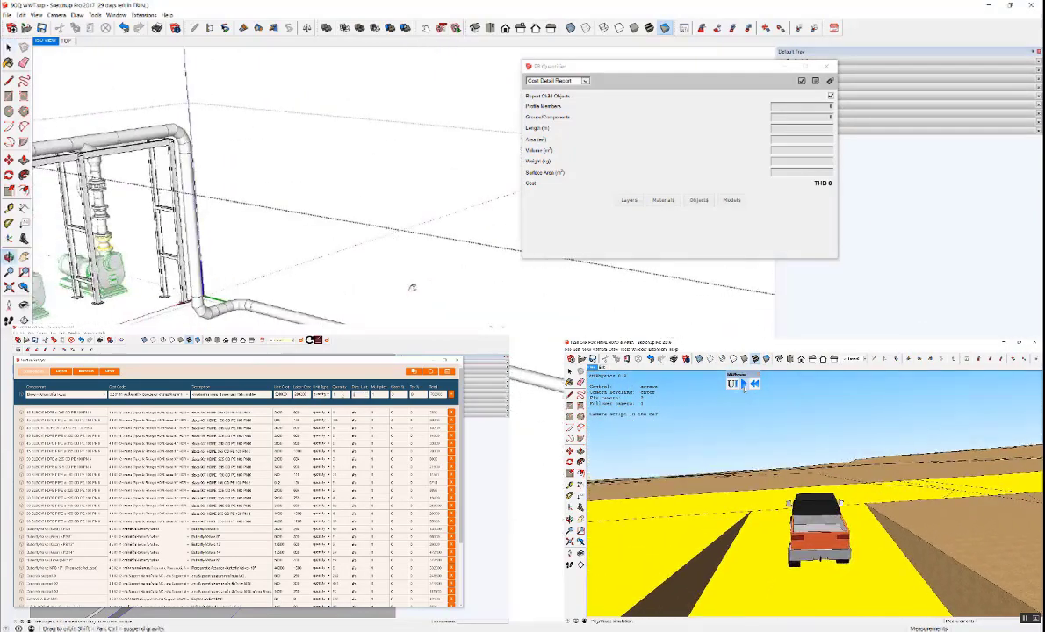